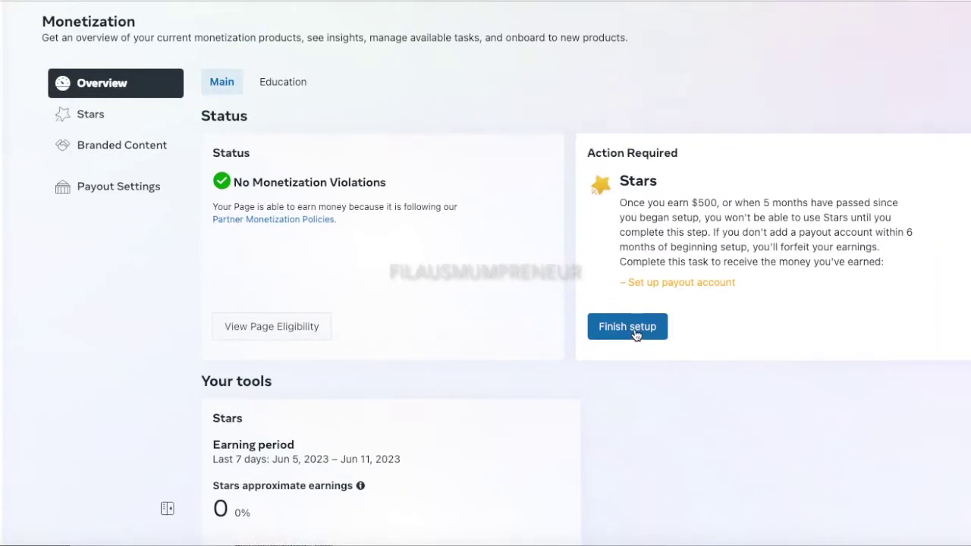
- Resume the Stars payout setup and select the saved business account
click(634, 332)
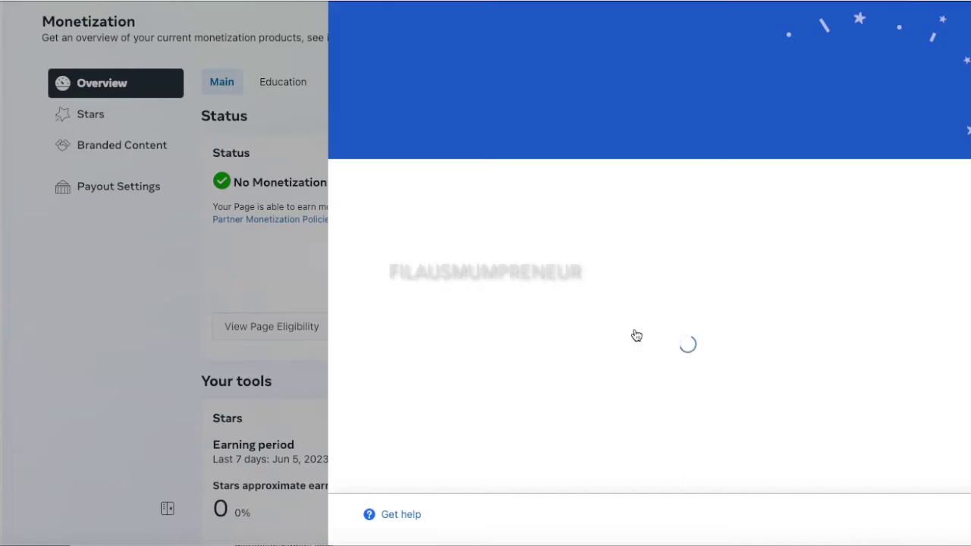
click(957, 518)
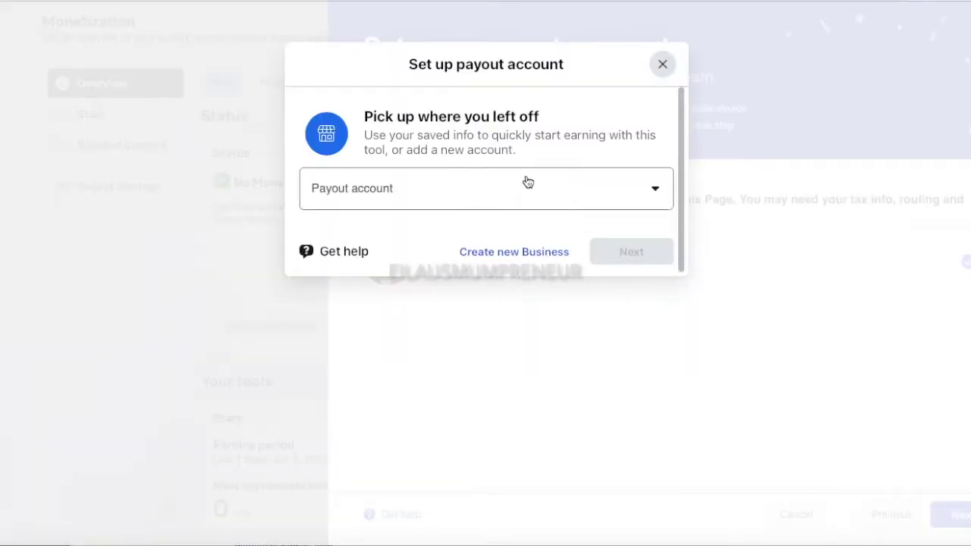
click(497, 202)
click(445, 237)
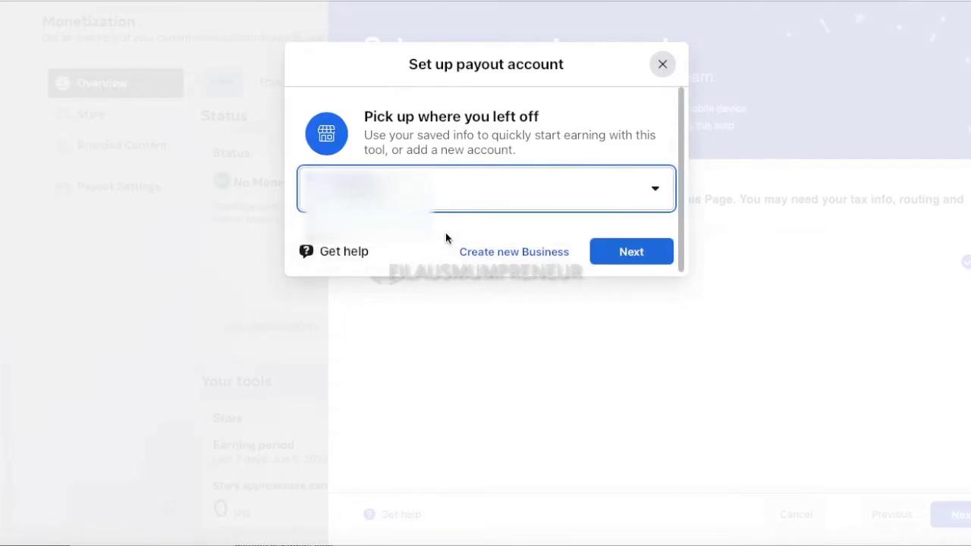
click(630, 258)
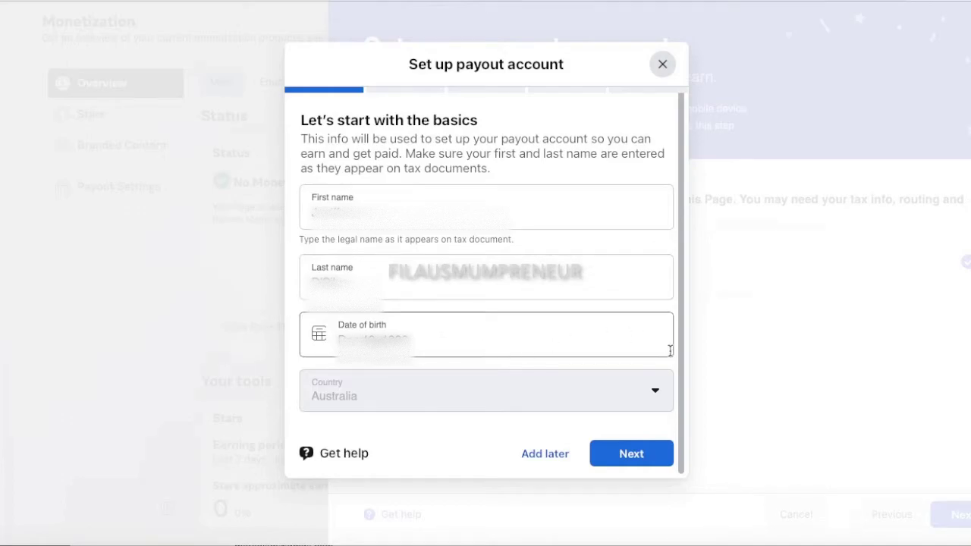
- Pick the date of birth in the calendar and submit the basic details with Australia as country
click(577, 338)
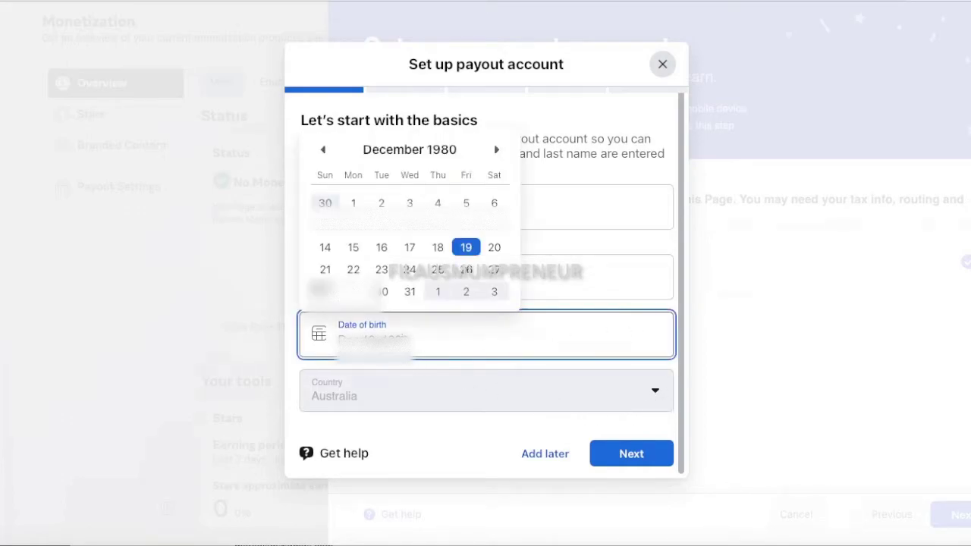
click(323, 149)
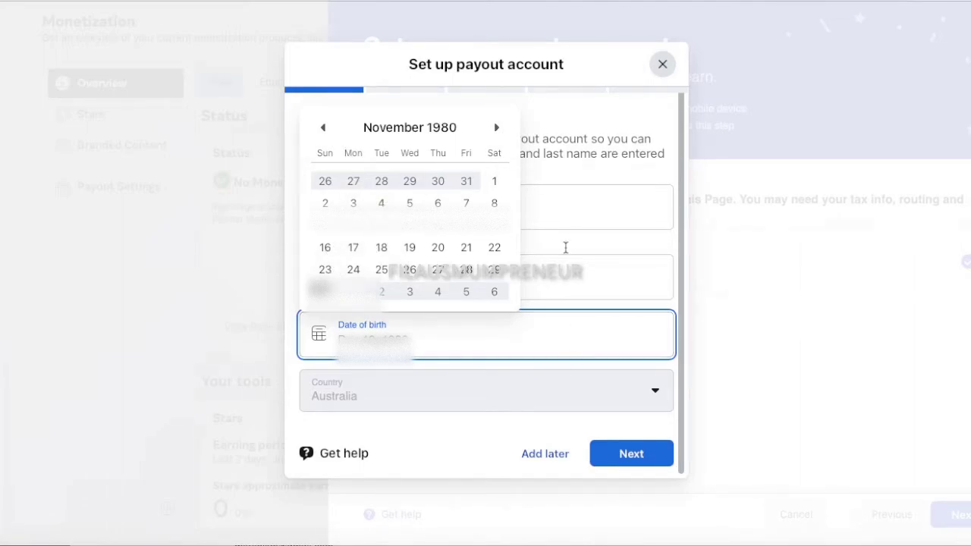
click(601, 241)
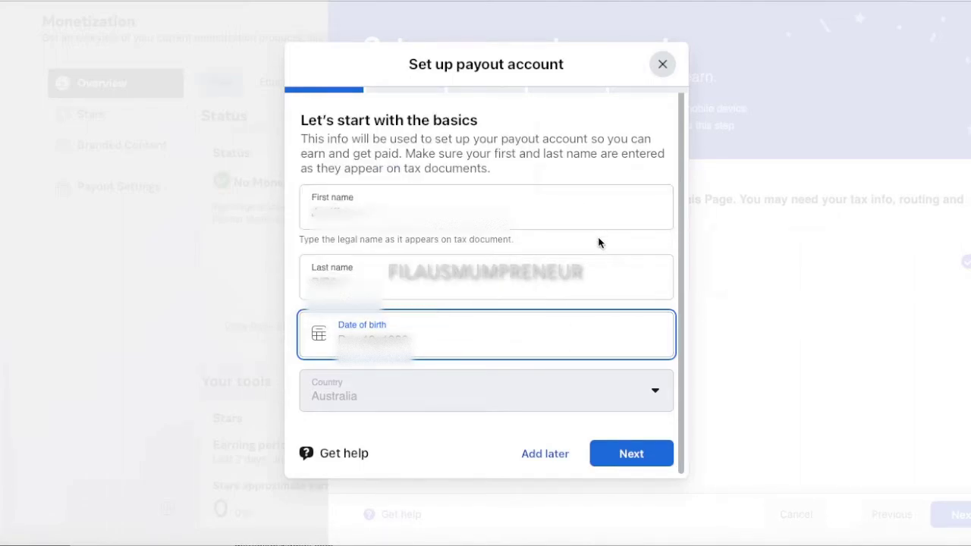
click(635, 457)
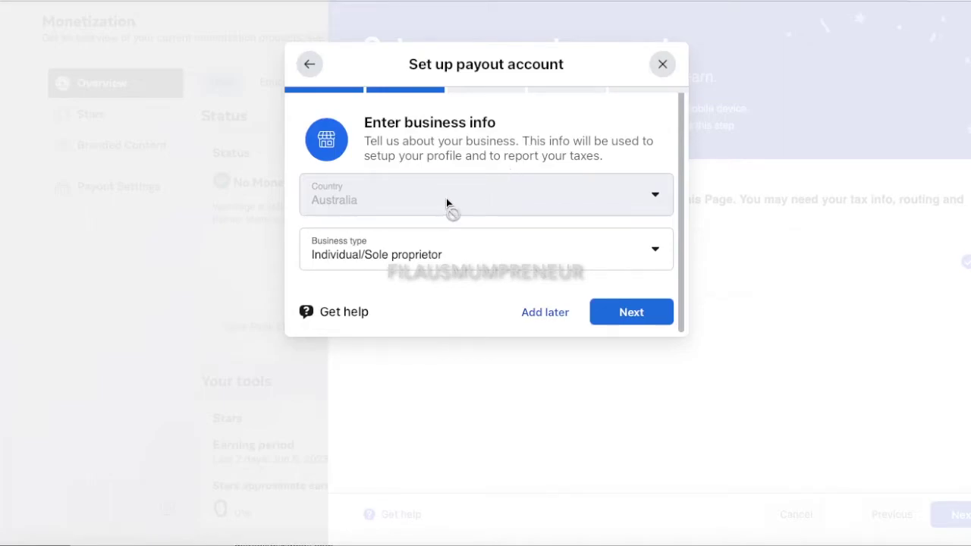
- Keep Individual/Sole proprietor as the business type and confirm the business info
click(401, 262)
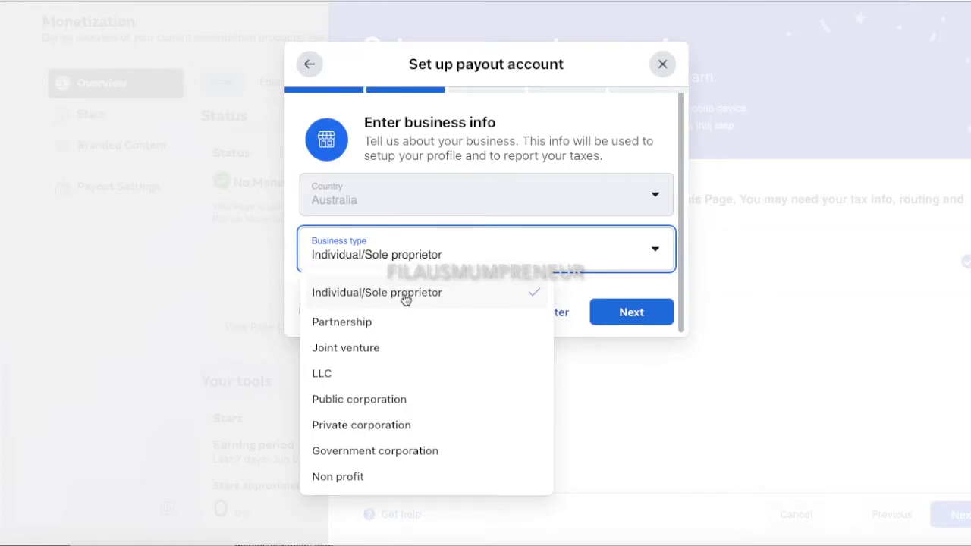
click(405, 300)
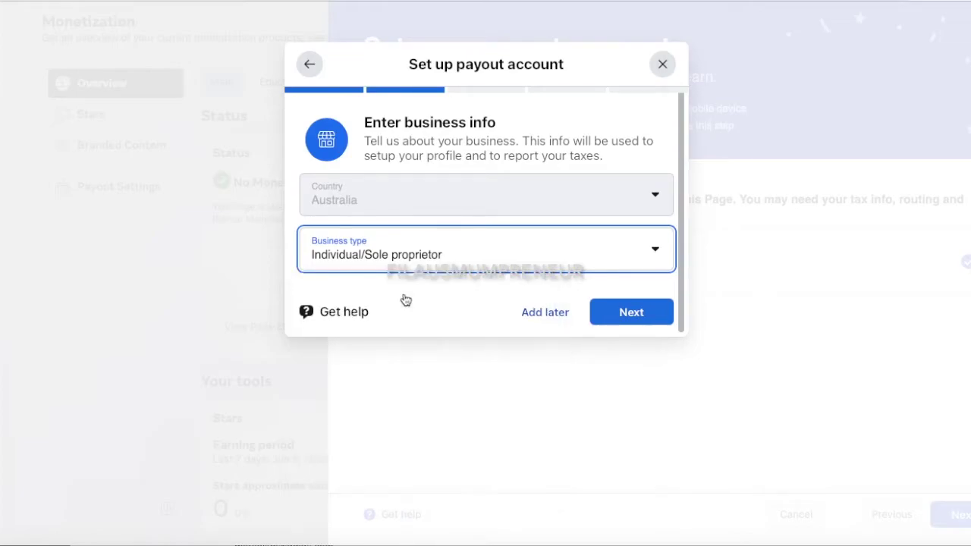
click(641, 323)
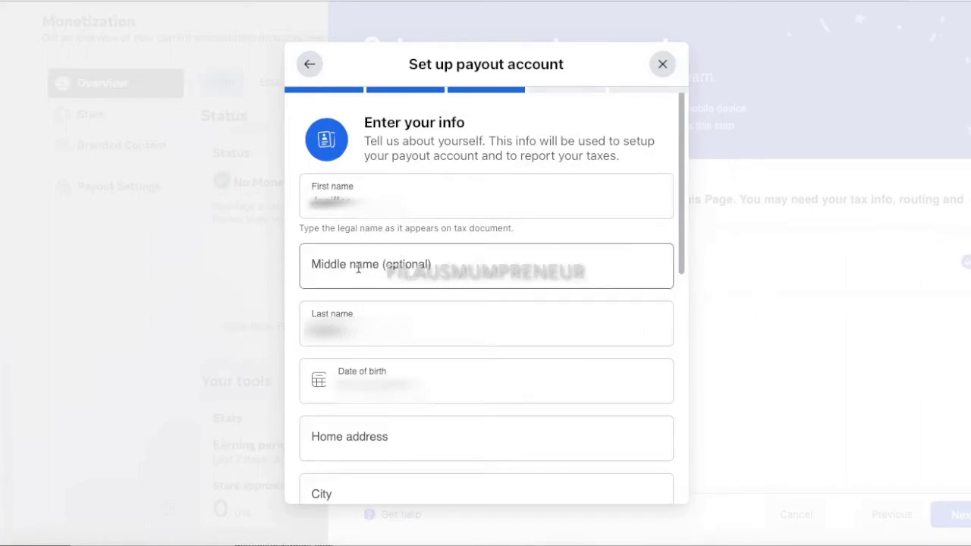
- Fill in the personal info form, starting with the optional middle name, and scroll to the tax details
click(358, 267)
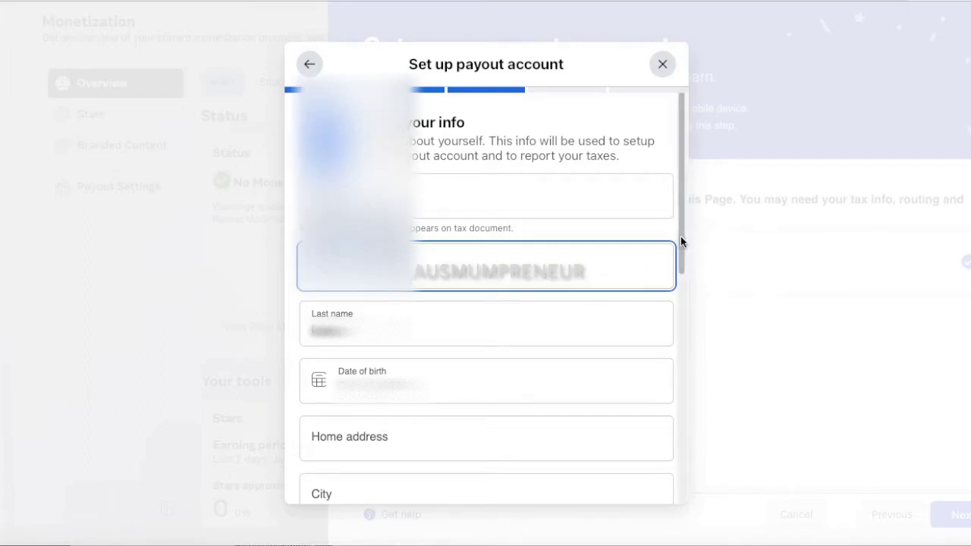
drag(680, 236, 670, 437)
scroll(669, 448, down, 2)
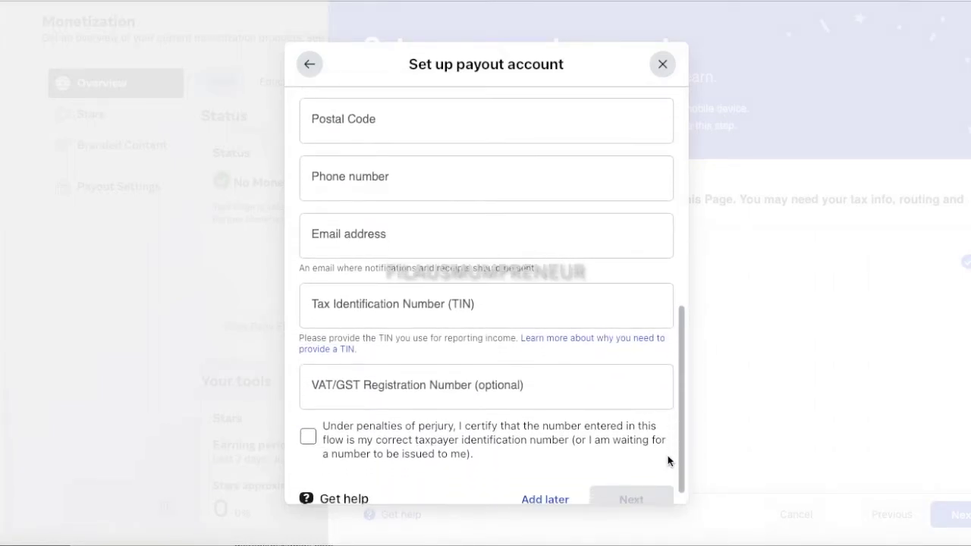
scroll(668, 470, down, 1)
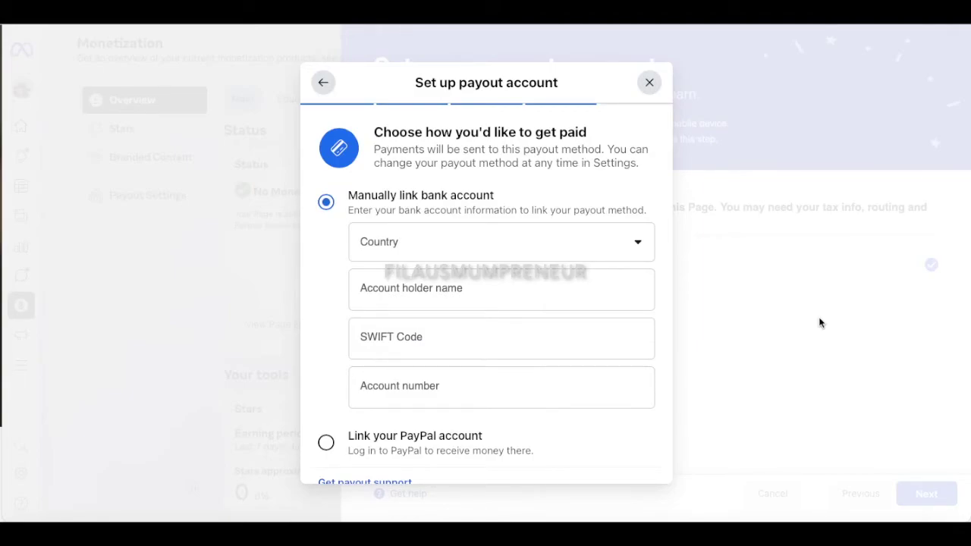
- Choose 'Link your PayPal account' as the payout method and start linking it
click(326, 444)
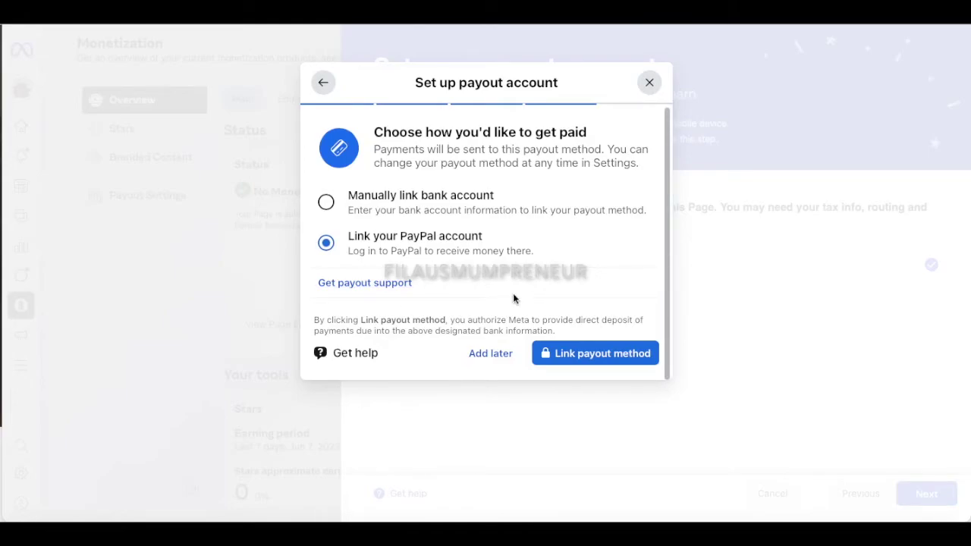
click(584, 355)
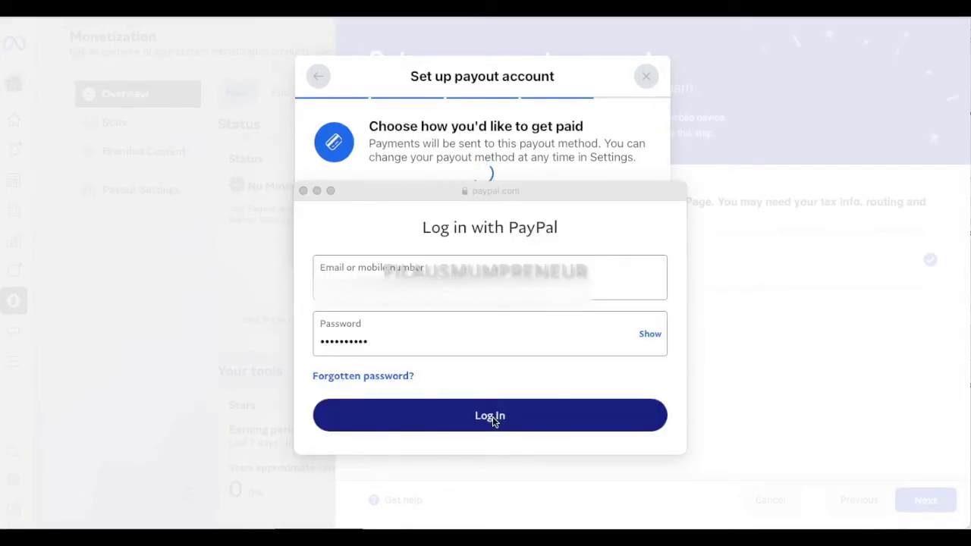
- Log in to PayPal and scroll down the authorization page
click(492, 417)
click(493, 416)
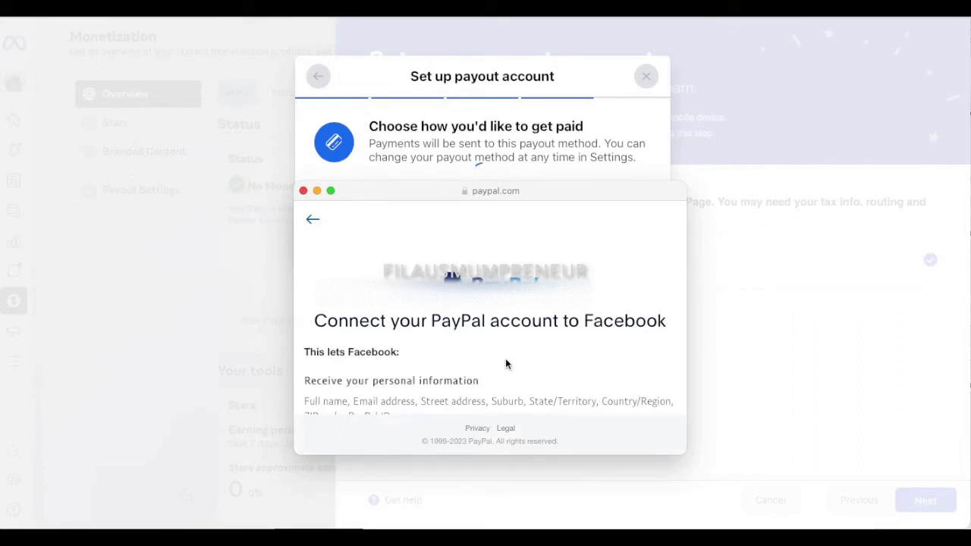
scroll(506, 365, down, 3)
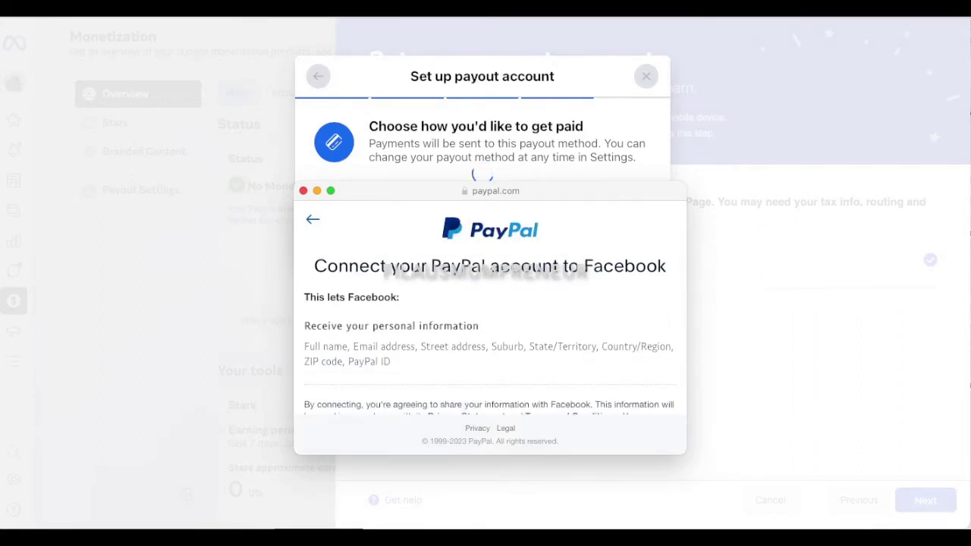
scroll(493, 318, down, 1)
scroll(493, 319, down, 1)
scroll(493, 319, down, 1)
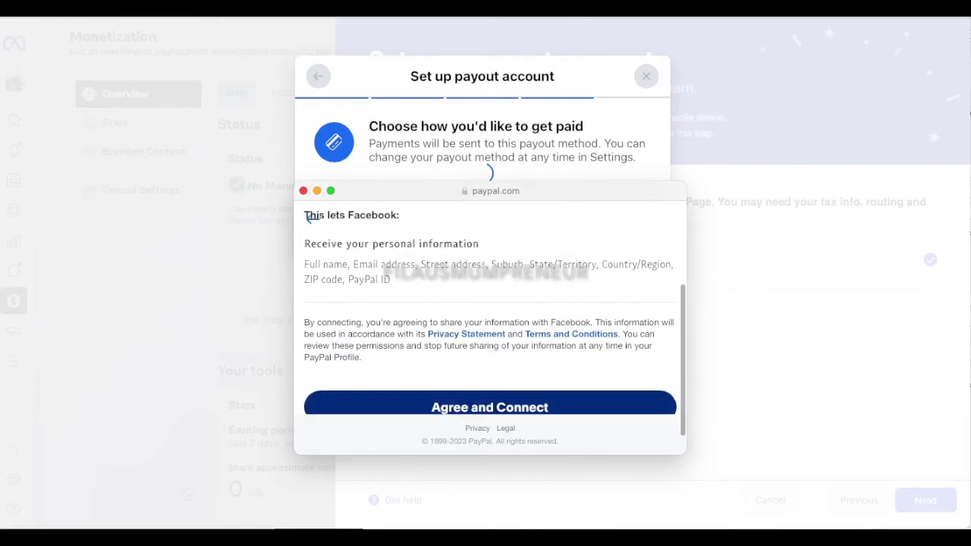
scroll(493, 318, down, 1)
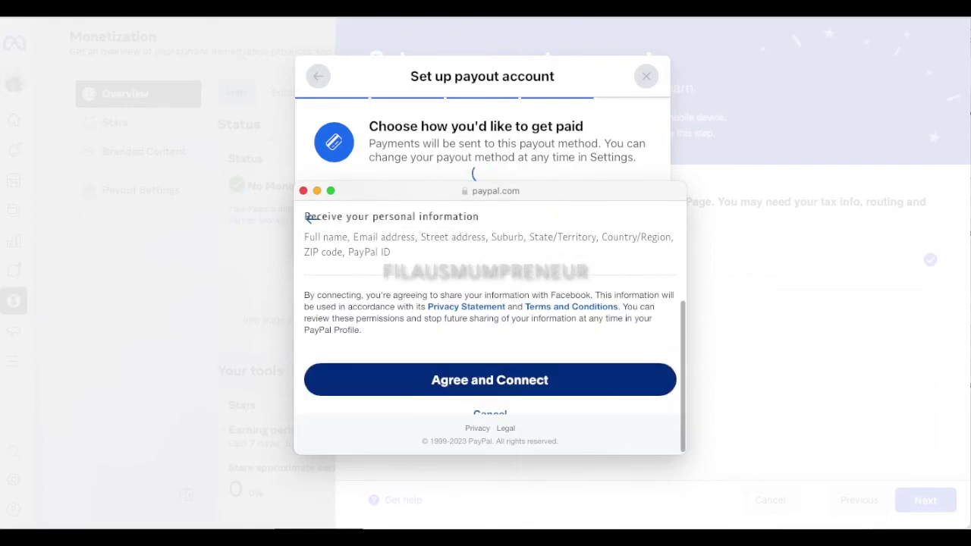
- Agree to connect PayPal to Facebook and close the finished linking window
click(531, 386)
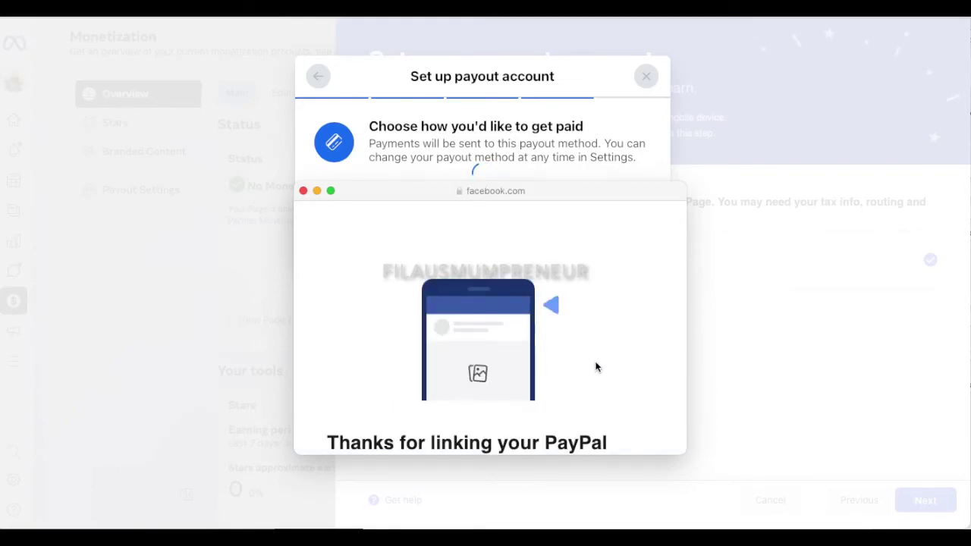
scroll(595, 367, down, 3)
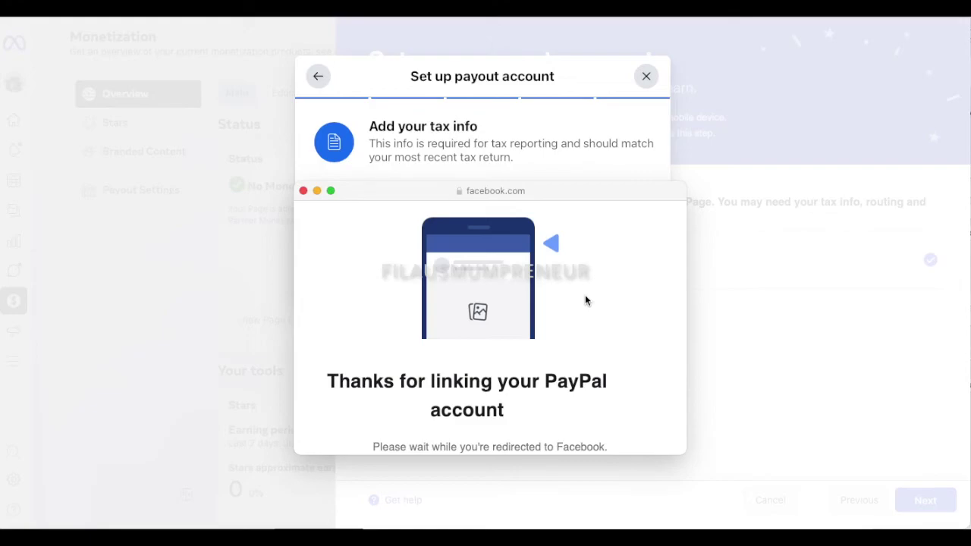
click(303, 191)
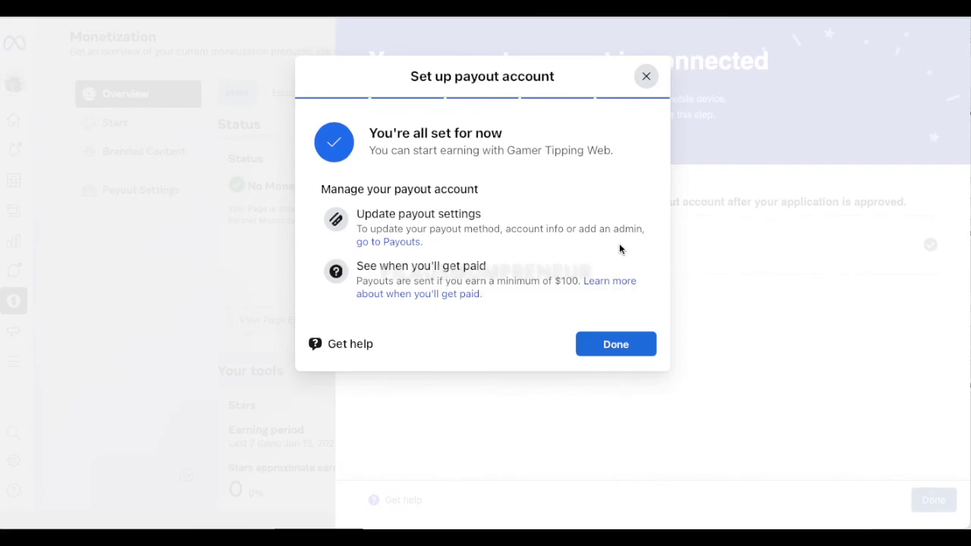
- Dismiss the 'You're all set' dialog and the connected payout account panel
click(616, 343)
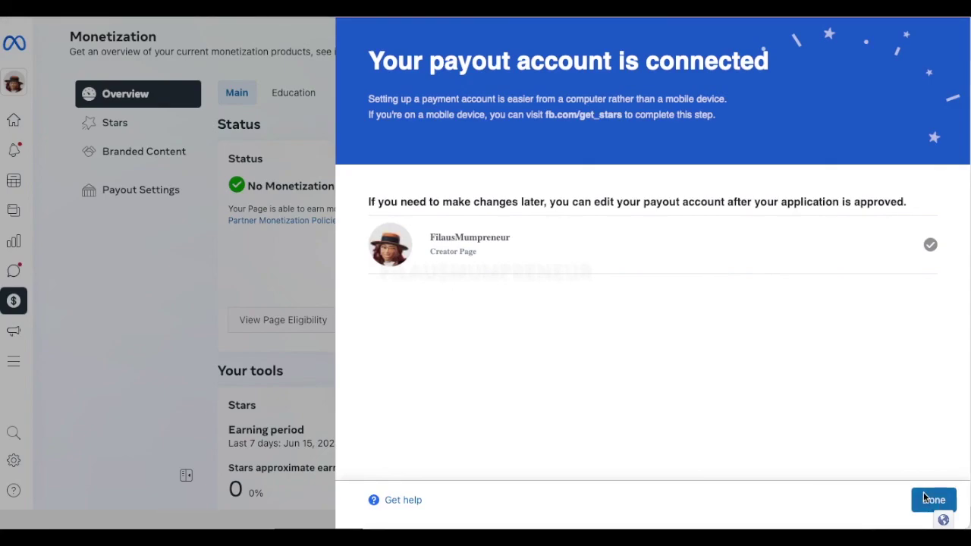
click(925, 498)
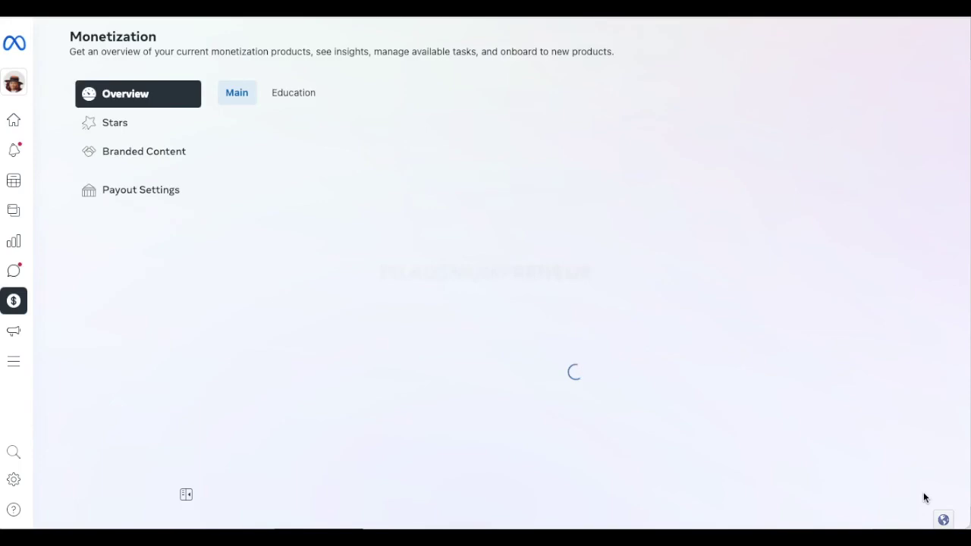